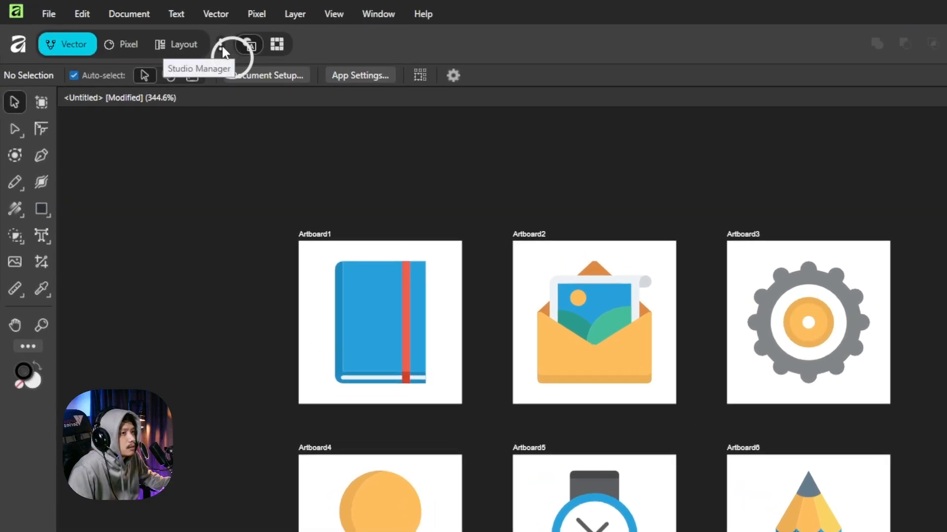
Enable the Slice studio and switch to it, listing six 64x64 PNG artboard slices
left_click(147, 30)
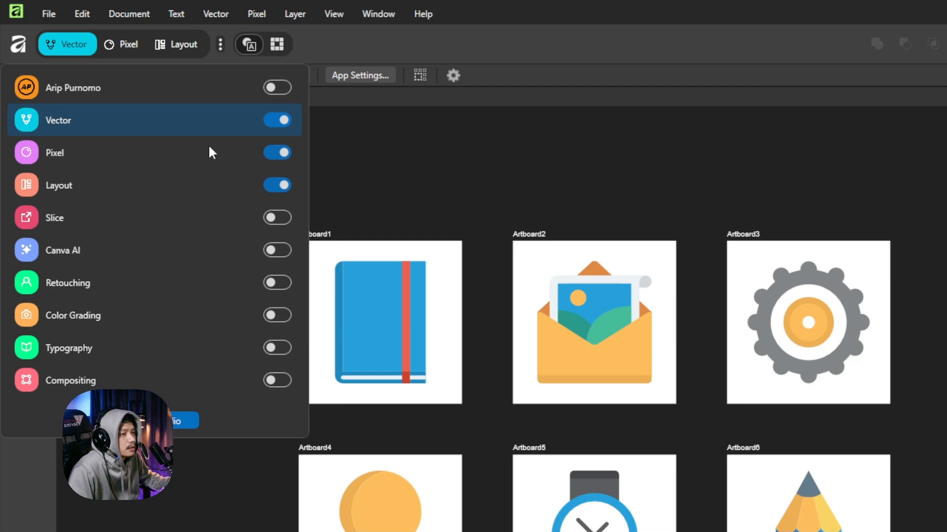
left_click(273, 220)
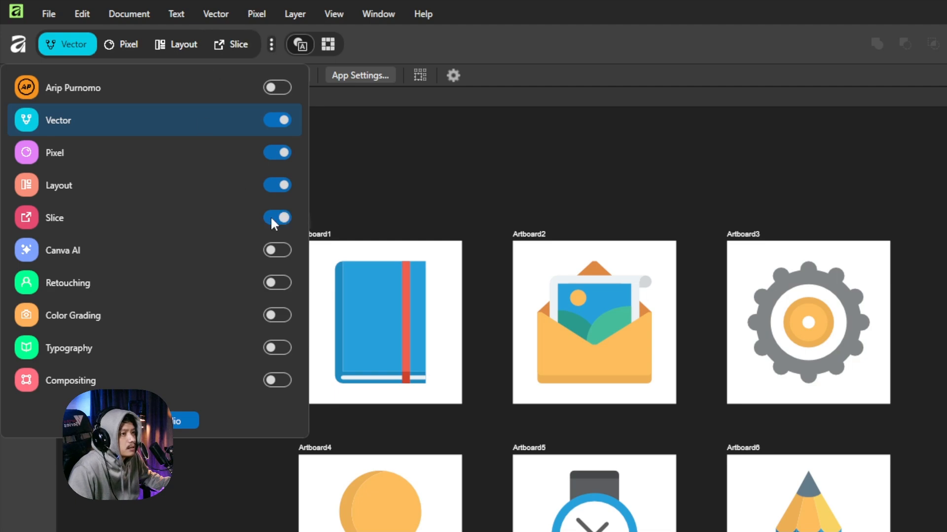
left_click(372, 179)
left_click(235, 45)
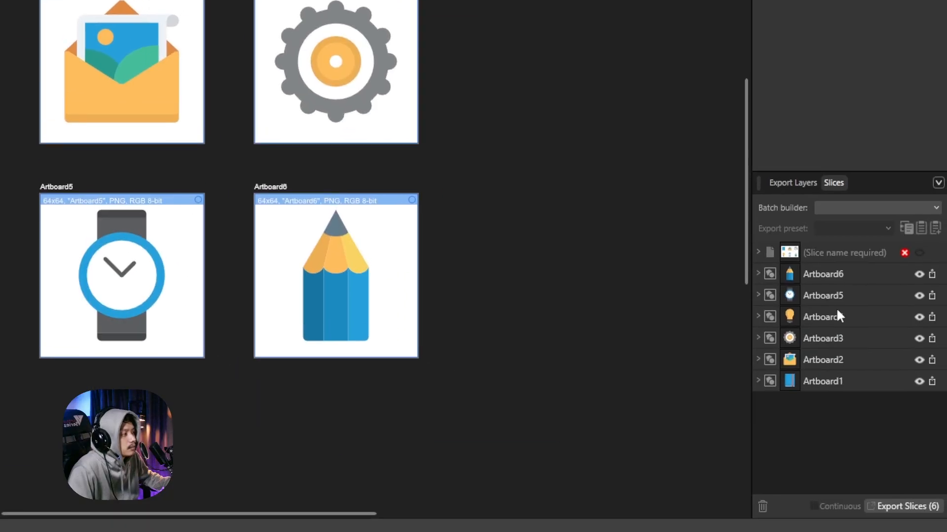
Expand the Artboard6 slice to reveal its 1x PNG export named Artboard6.png
left_click(803, 179)
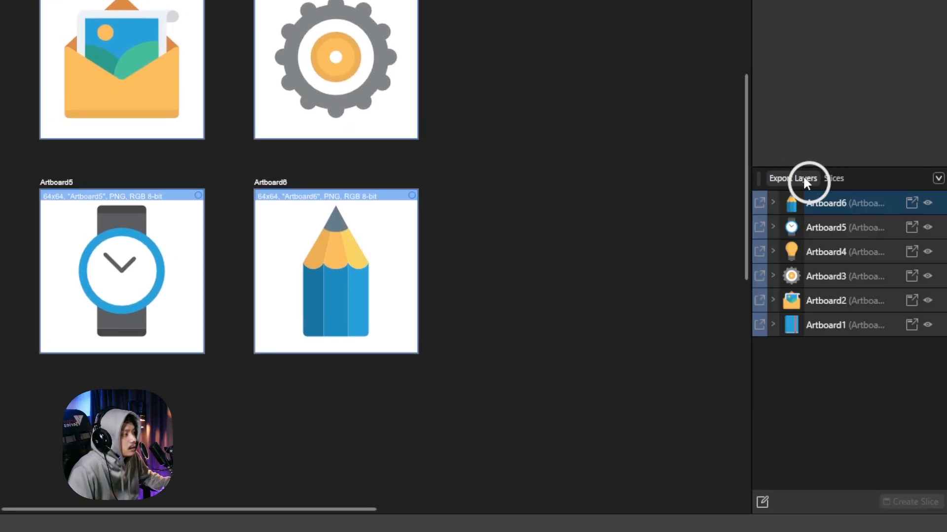
left_click(833, 180)
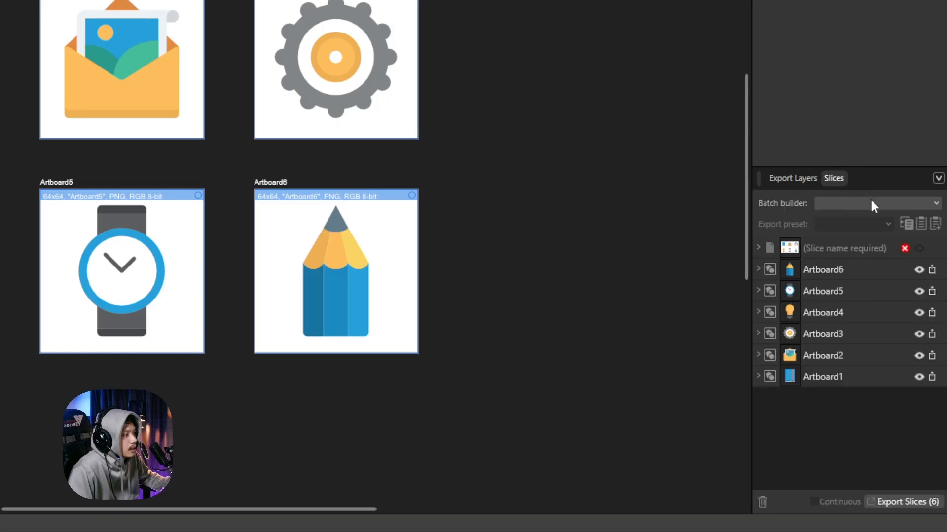
left_click(759, 269)
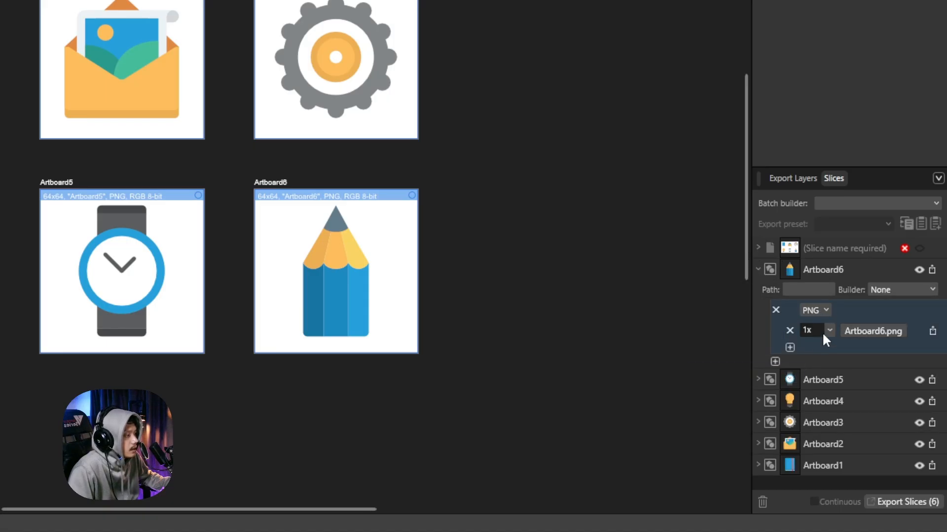
left_click(826, 312)
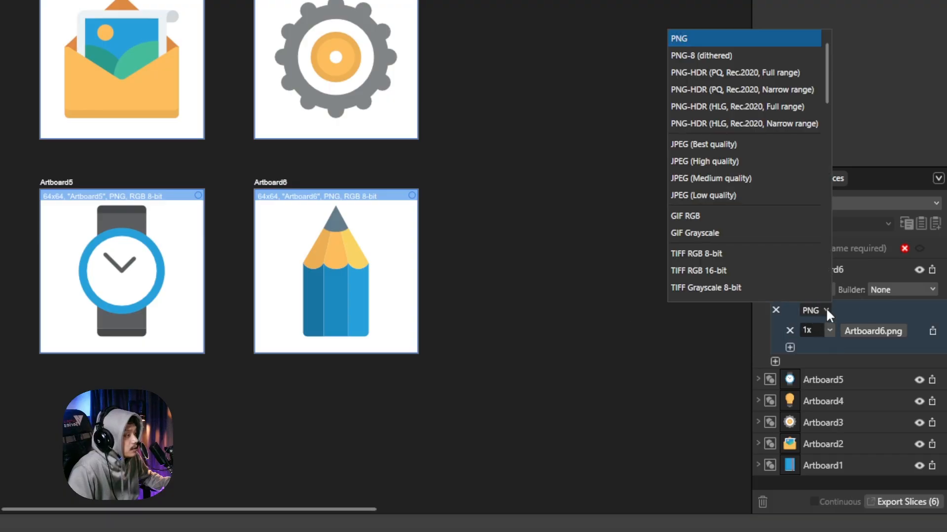
left_click(700, 145)
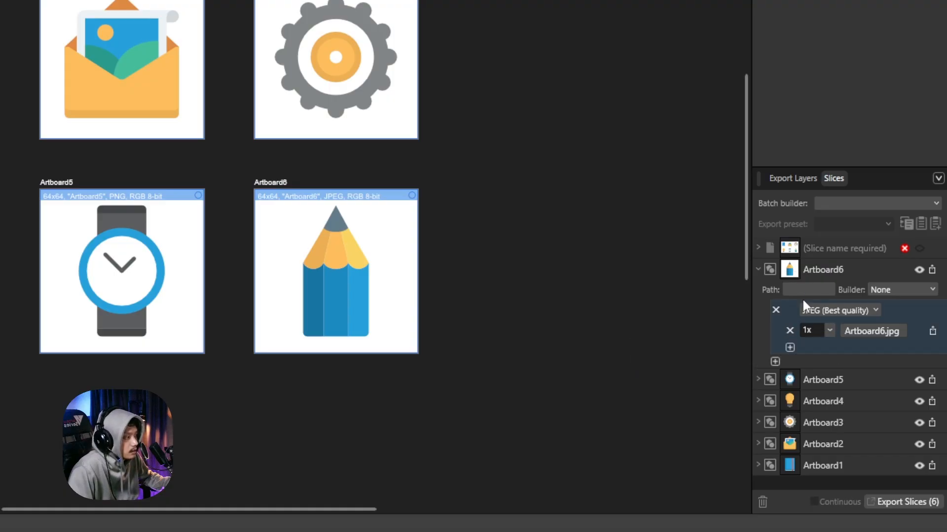
left_click(821, 306)
scroll(750, 123, "up", 5)
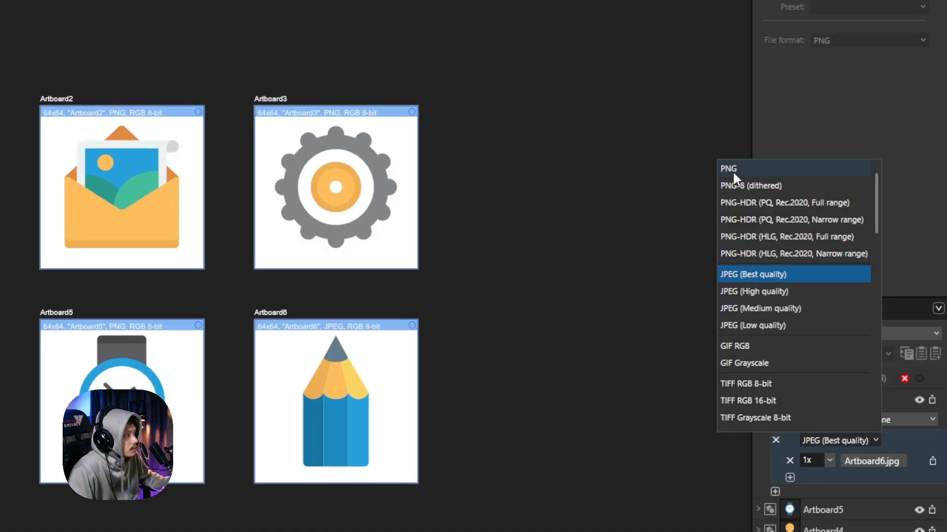
left_click(733, 170)
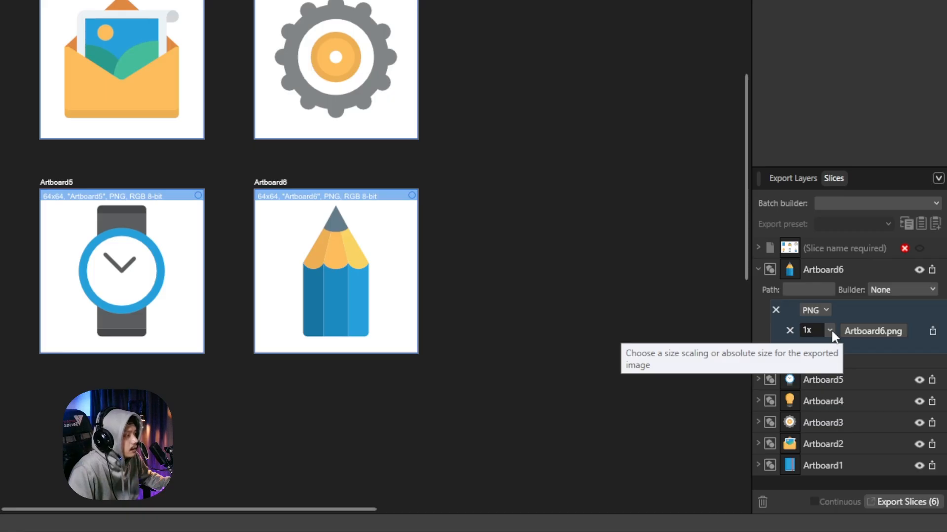
Change Artboard6's PNG export size from 1x to 512w
left_click(831, 331)
left_click(831, 331)
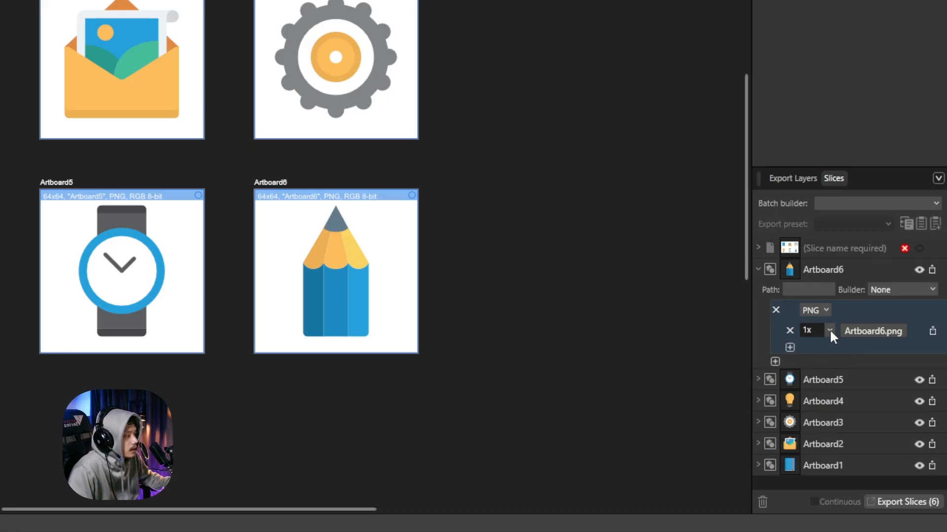
left_click(830, 331)
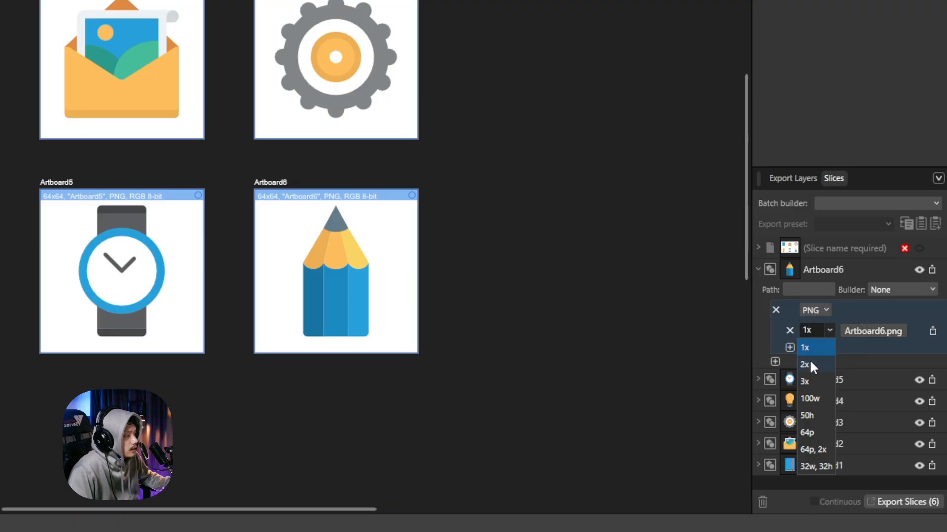
left_click(809, 359)
left_click(830, 329)
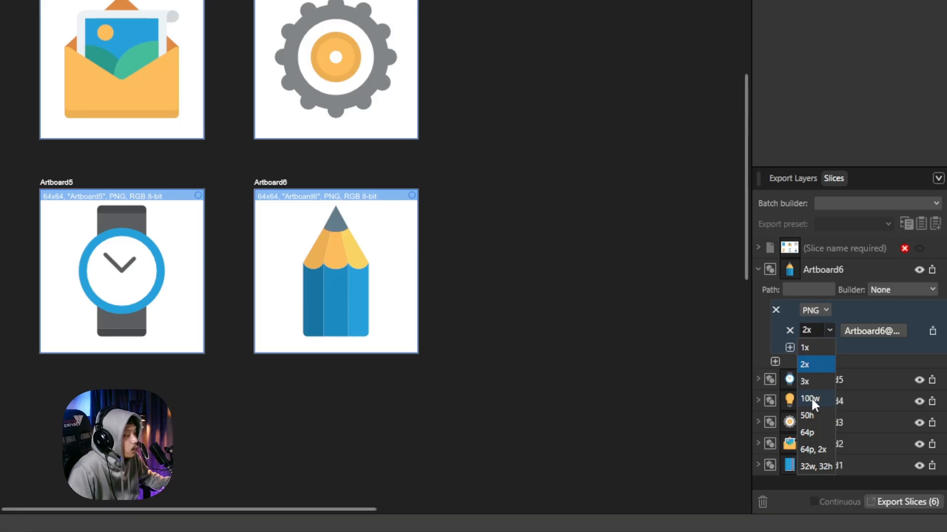
left_click(812, 397)
left_click(812, 331)
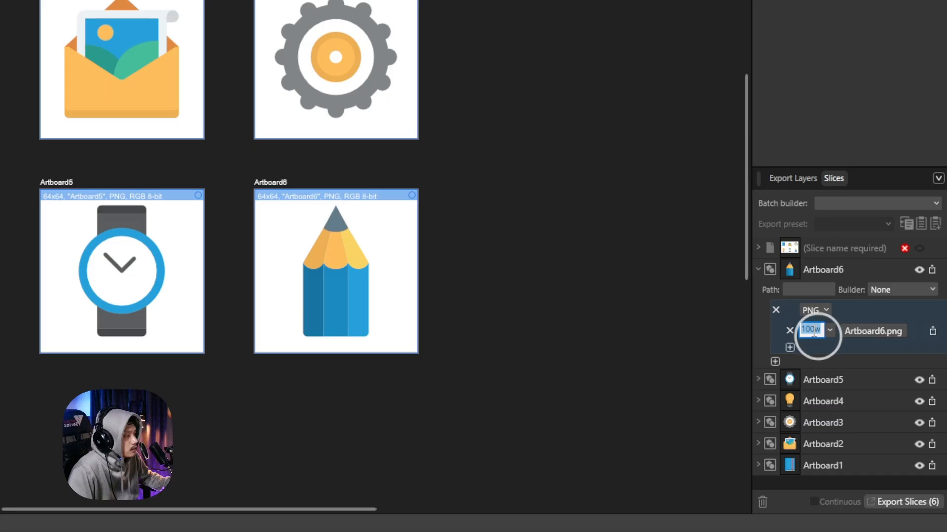
left_click(812, 329)
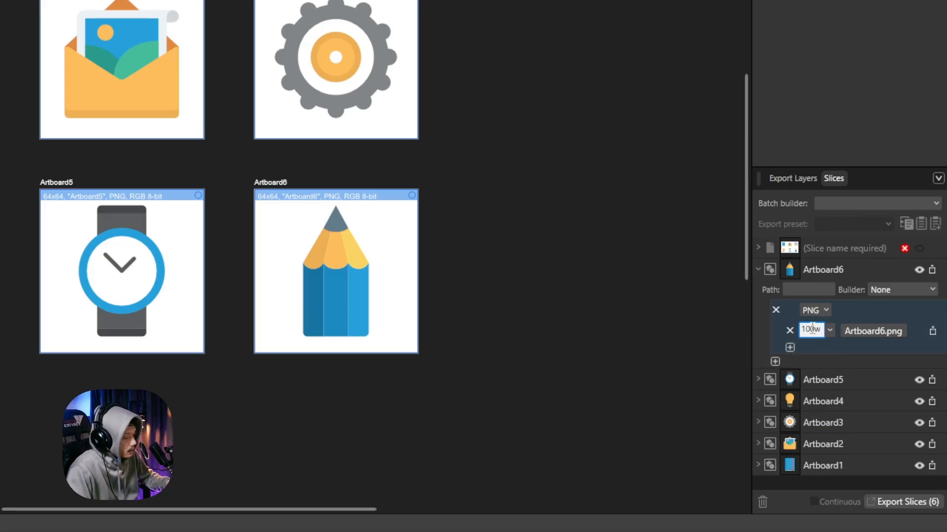
key("BackSpace")
key("BackSpace")
key("BackSpace")
type("512")
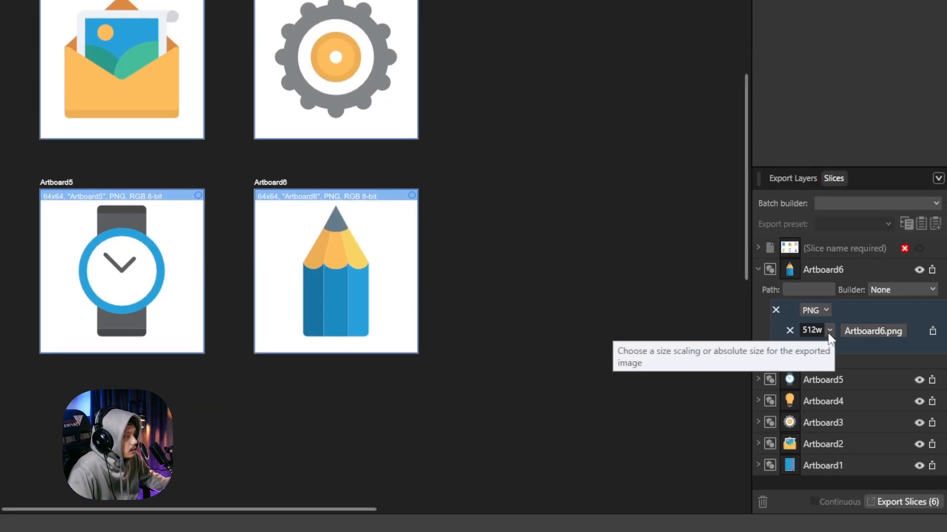
left_click(829, 331)
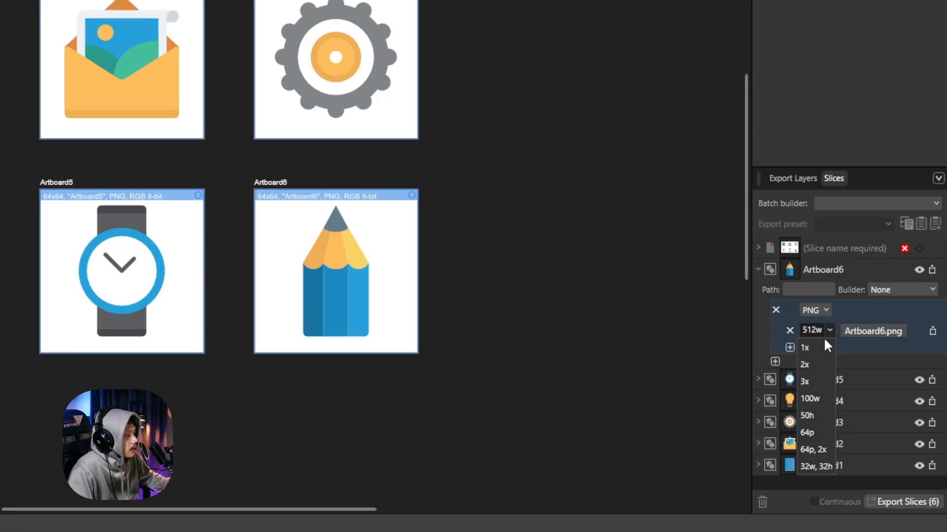
left_click(806, 466)
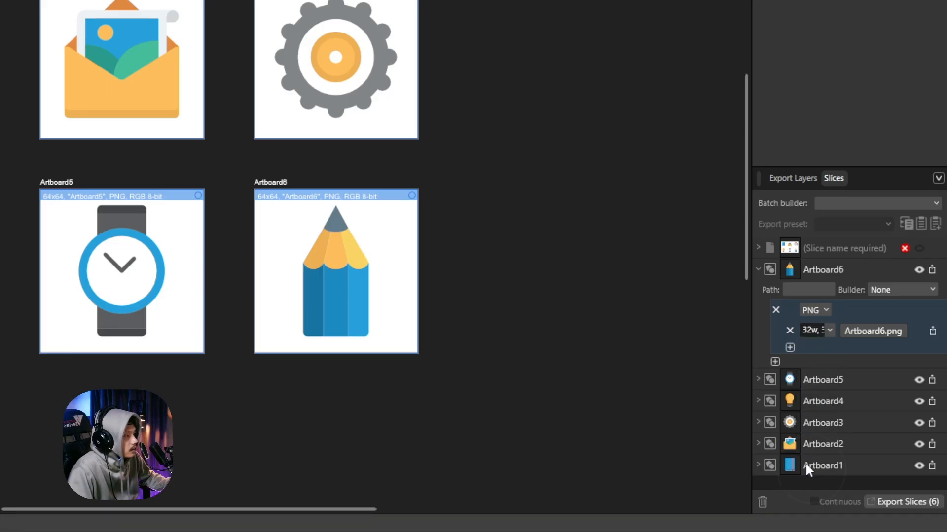
left_click(810, 332)
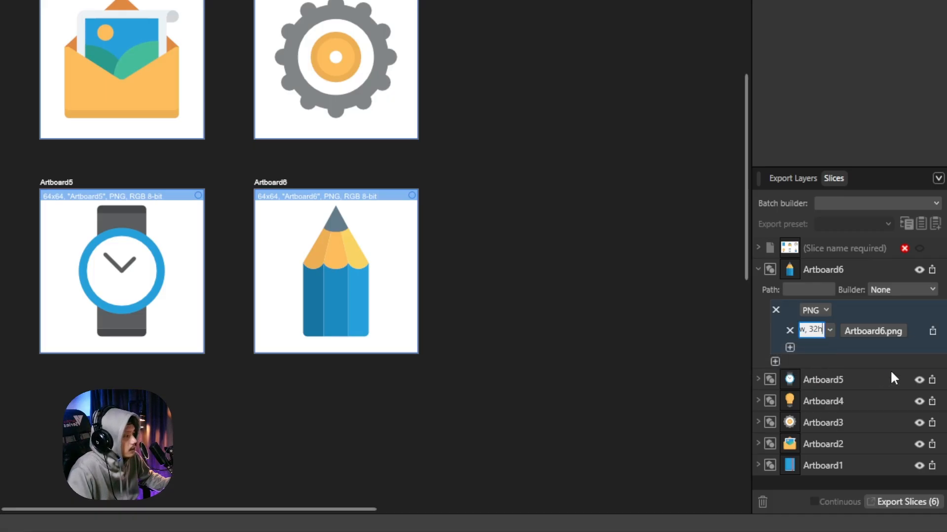
left_click(830, 331)
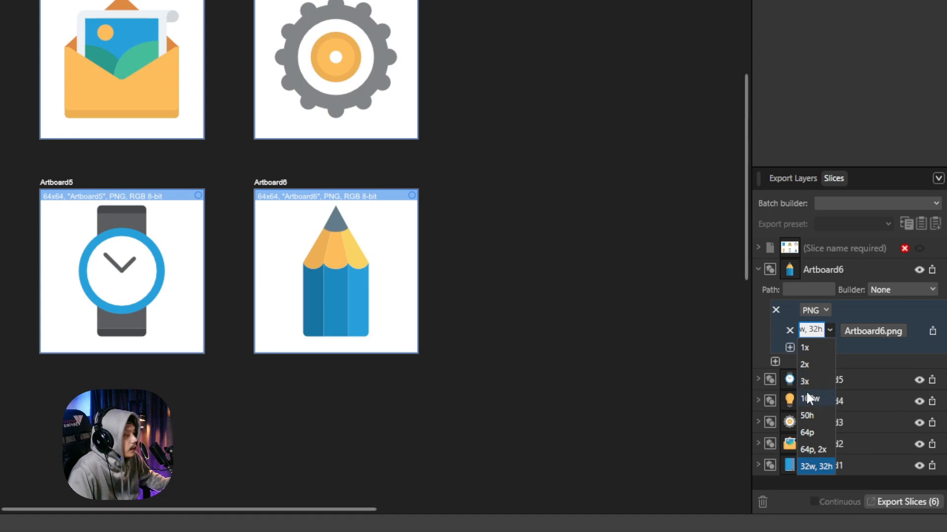
left_click(809, 399)
left_click(813, 333)
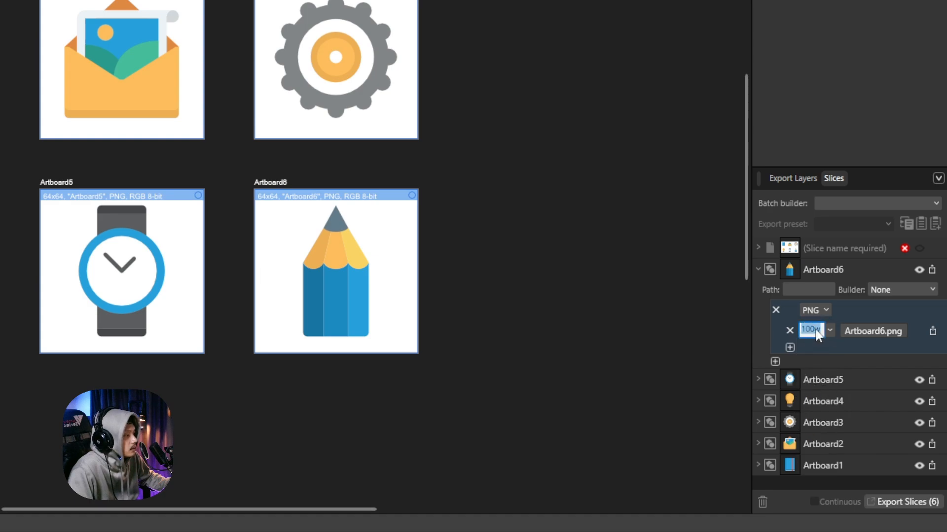
key("BackSpace")
key("BackSpace")
key("BackSpace")
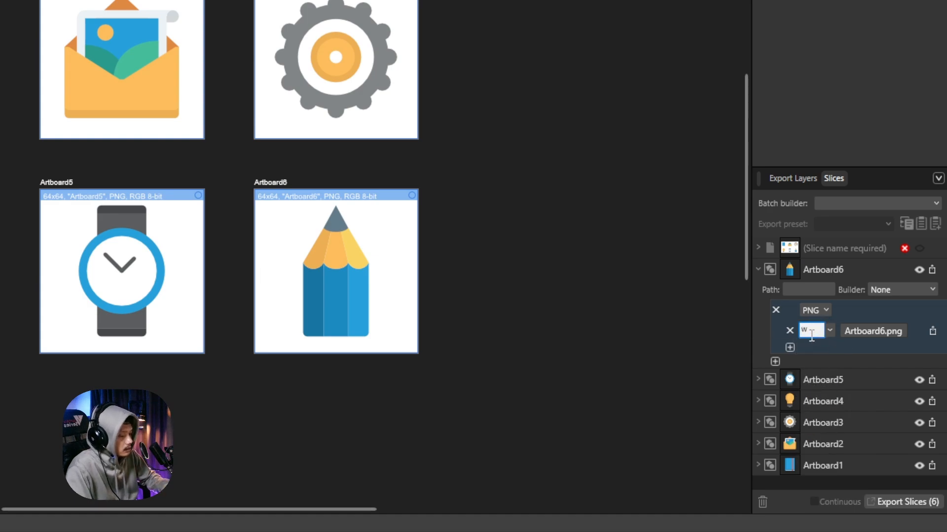
type("512")
key("Return")
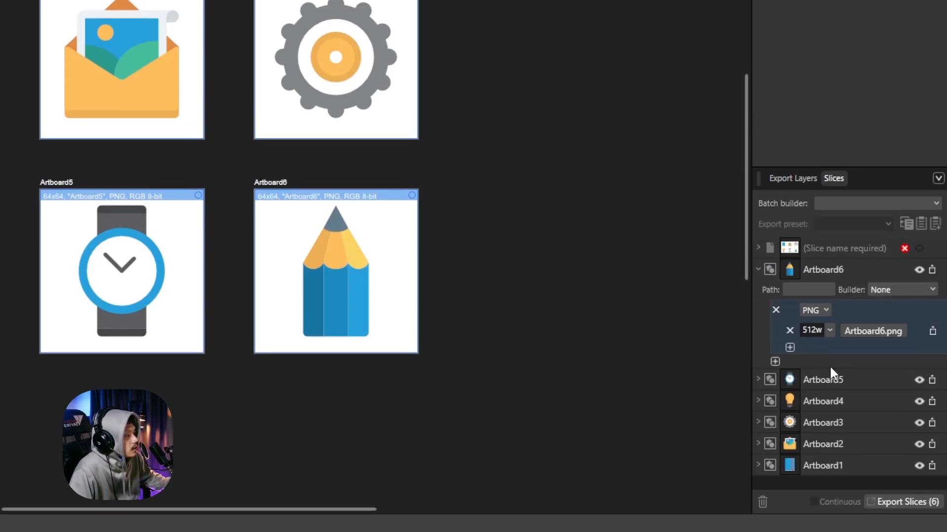
Add a second export format, SVG (digital - high quality), to Artboard6
left_click(775, 362)
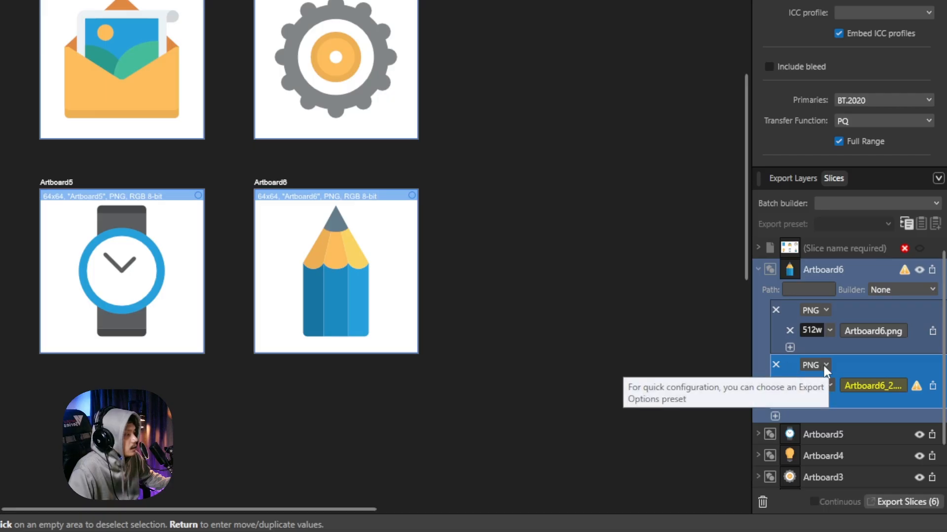
left_click(824, 366)
scroll(747, 293, "down", 2)
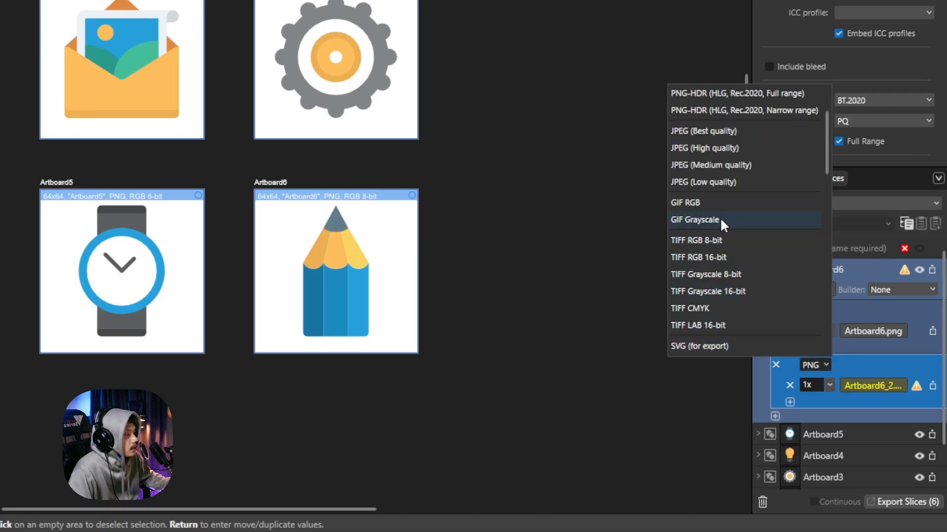
scroll(710, 325, "down", 2)
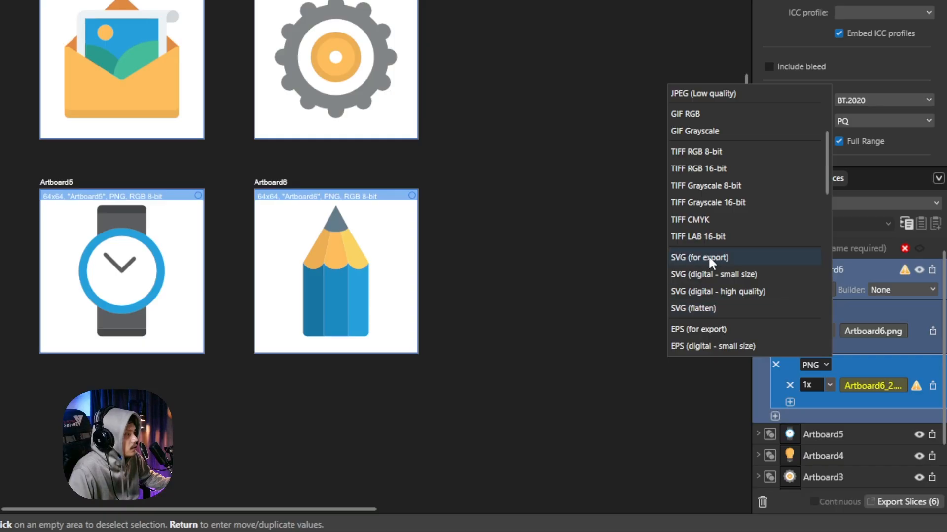
left_click(744, 291)
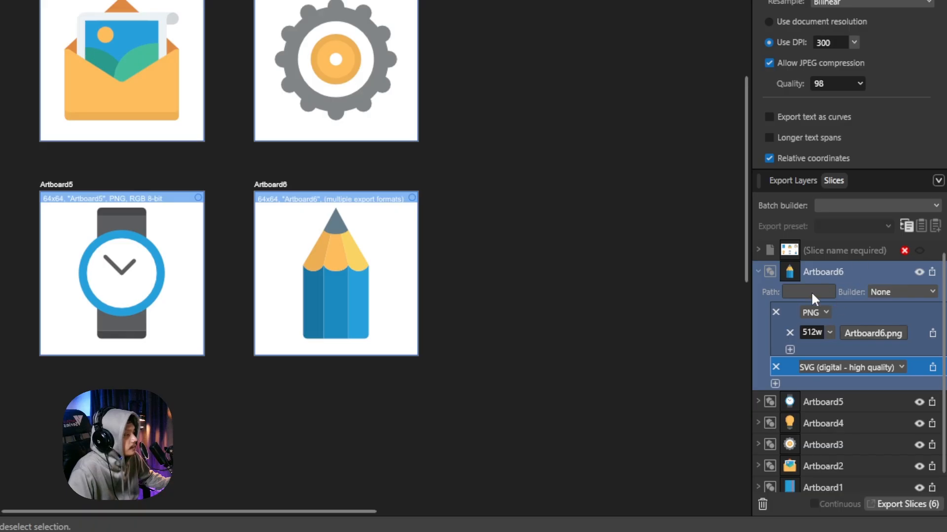
Collapse Artboard6, copy its export setup, and begin selecting the Artboard5 slice
left_click(758, 271)
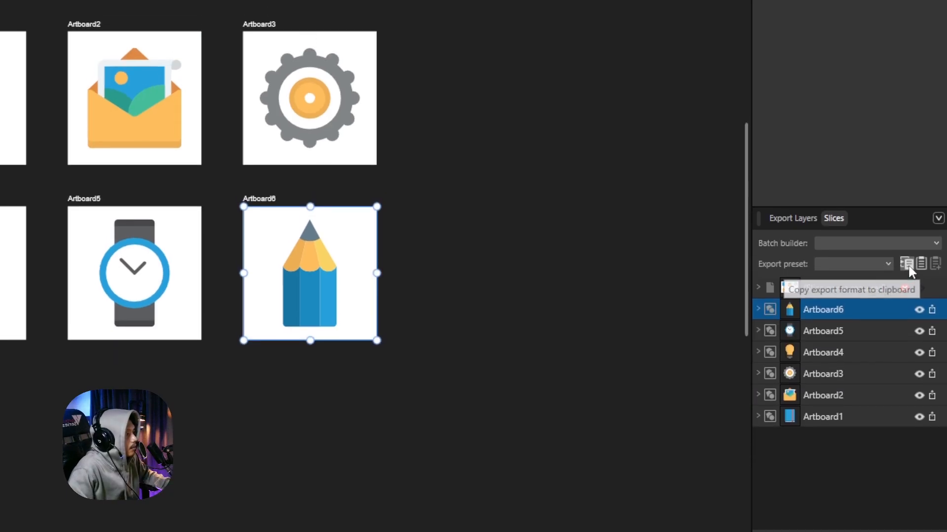
left_click(908, 268)
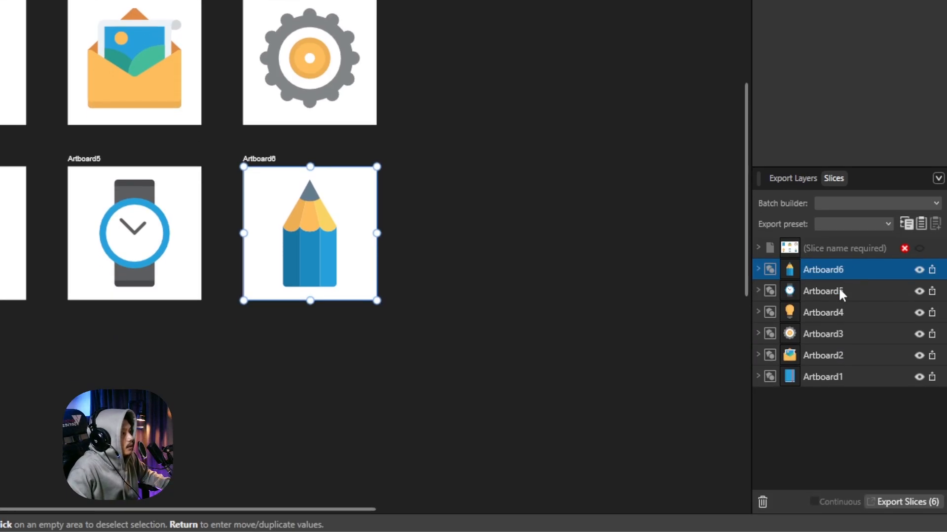
left_click(840, 332)
key("shift")
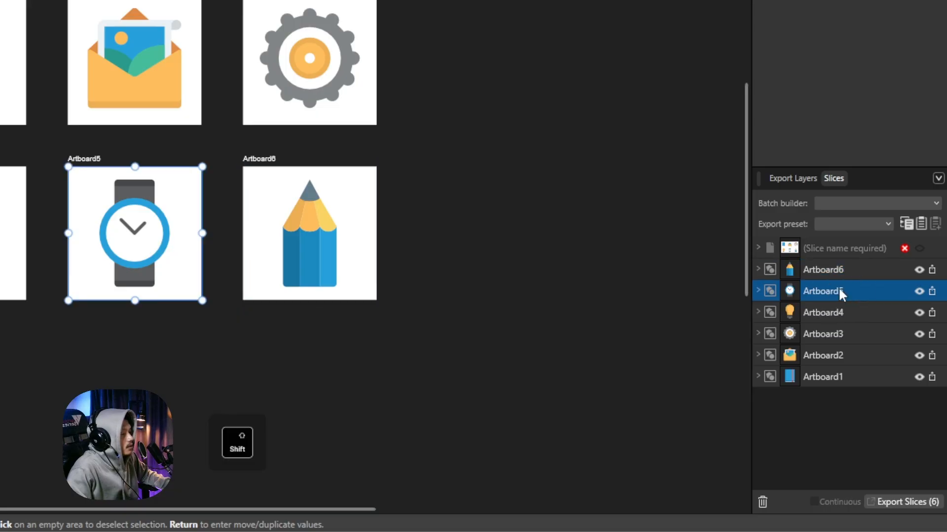
Replace Artboard1–5 export setups with Artboard6's copied PNG 512w and SVG, checking each row
left_click(844, 380, "shift")
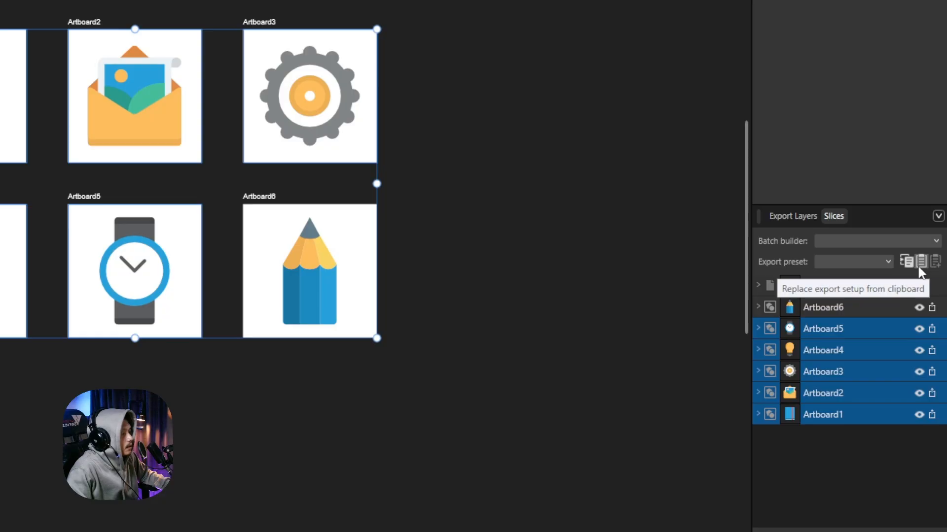
left_click(920, 263)
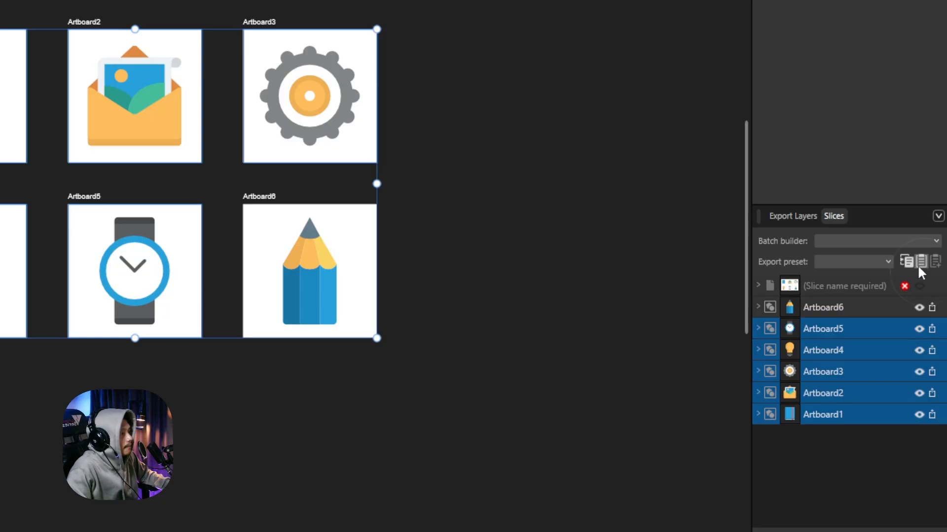
left_click(760, 292)
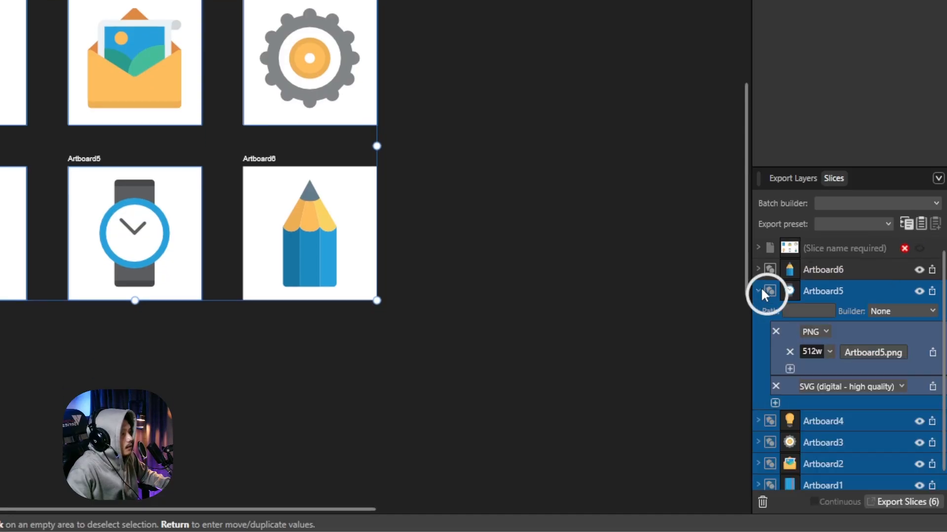
left_click(760, 421)
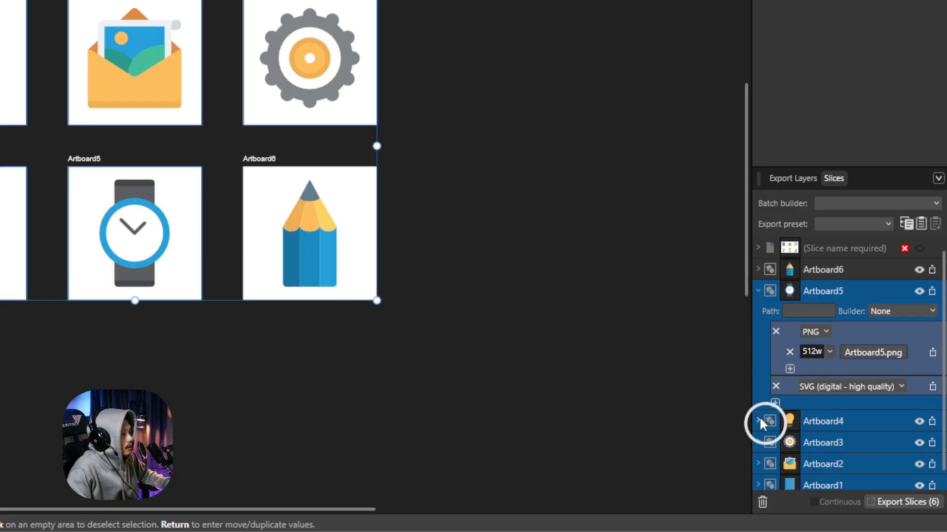
scroll(760, 420, "down", 4)
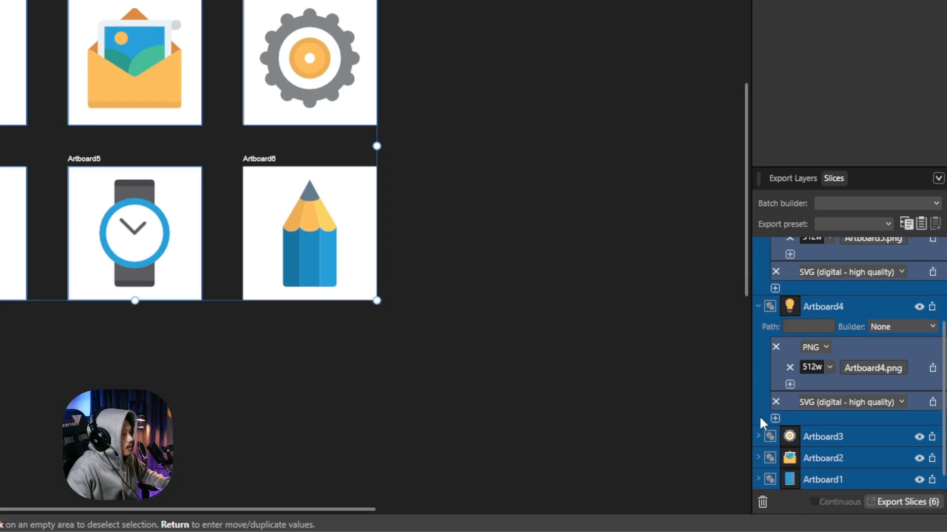
left_click(758, 435)
scroll(759, 430, "down", 4)
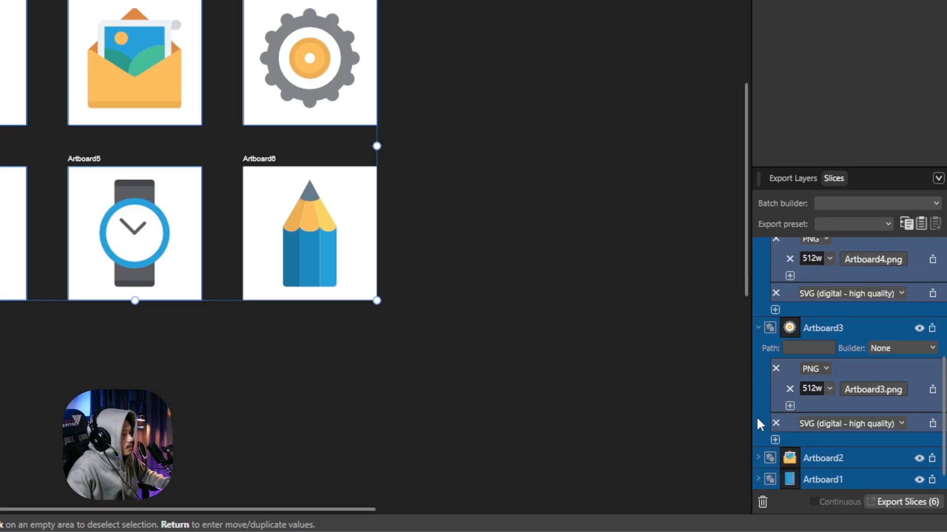
left_click(758, 456)
left_click(758, 478)
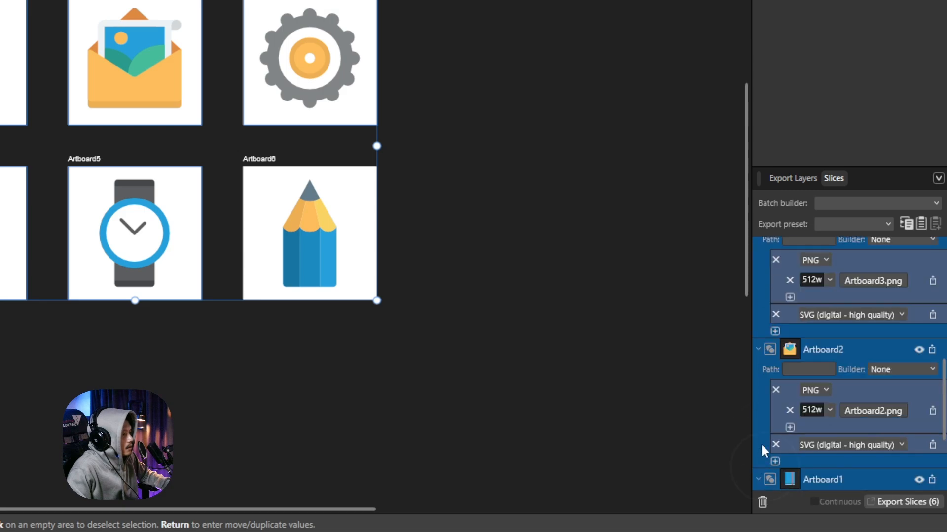
left_click(758, 371)
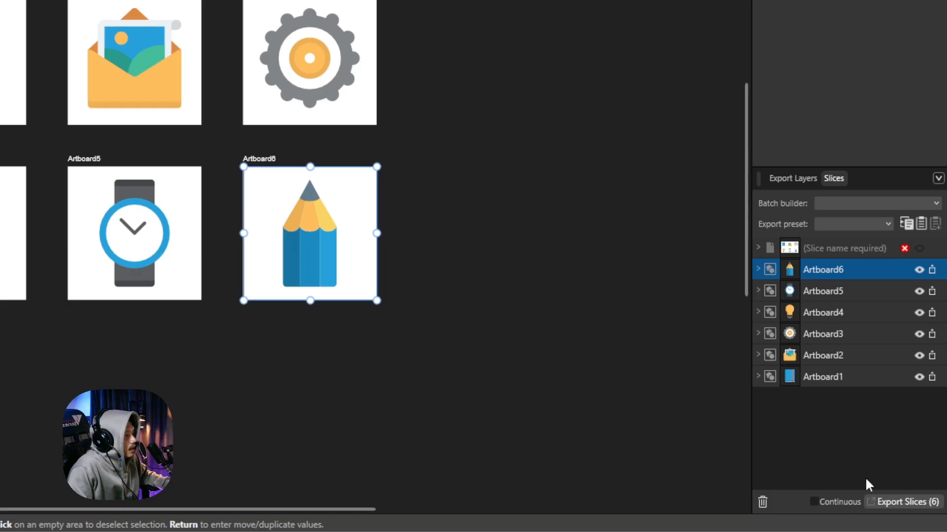
Export all six slices to the Downloads folder
left_click(912, 504)
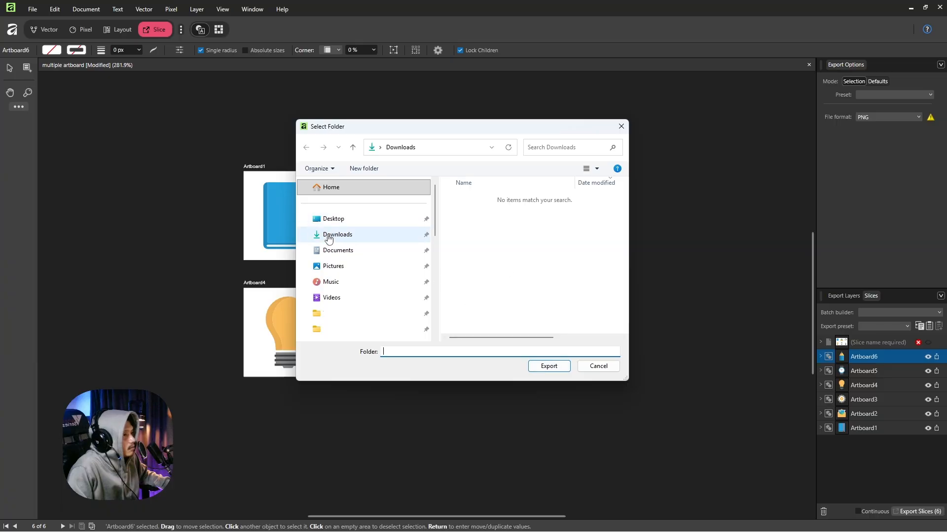
left_click(353, 236)
left_click(549, 366)
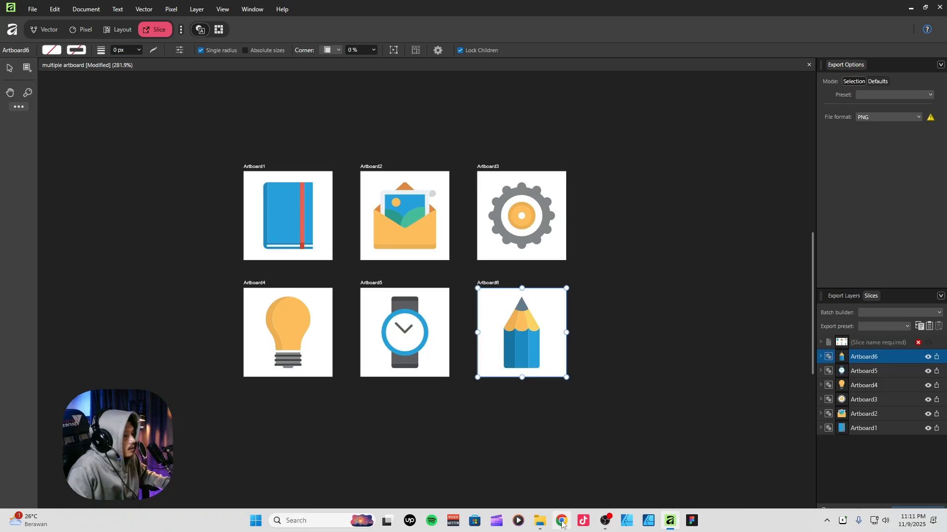
Check the exported files in Downloads, then exclude Artboard4, Artboard5 and Artboard6 from export
left_click(540, 520)
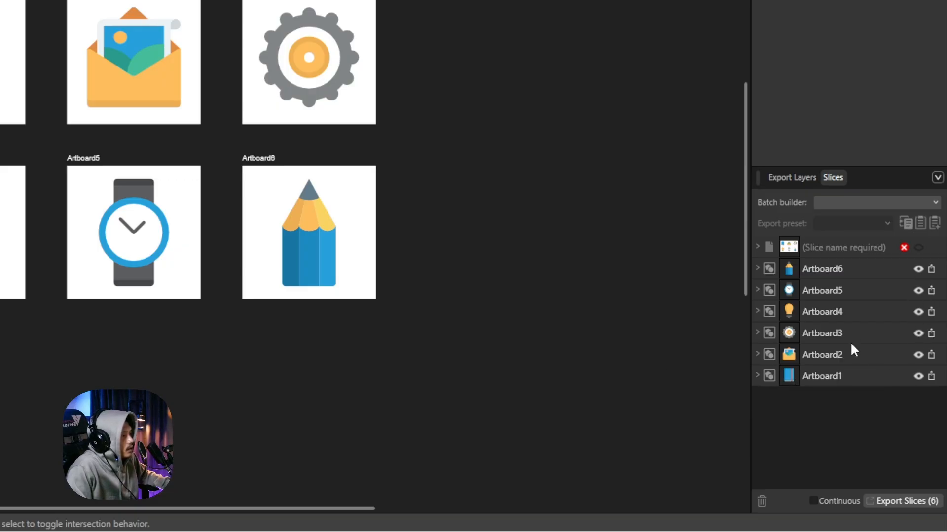
left_click(918, 312)
left_click(919, 292)
left_click(919, 271)
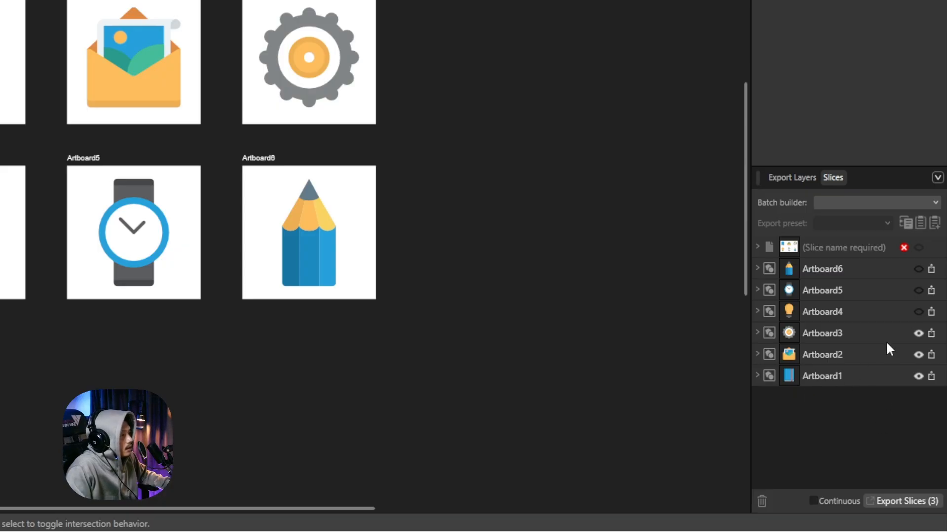
Include Artboard4, Artboard5 and Artboard6 in the export again and expand Artboard6's settings
left_click(918, 312)
left_click(918, 290)
left_click(918, 269)
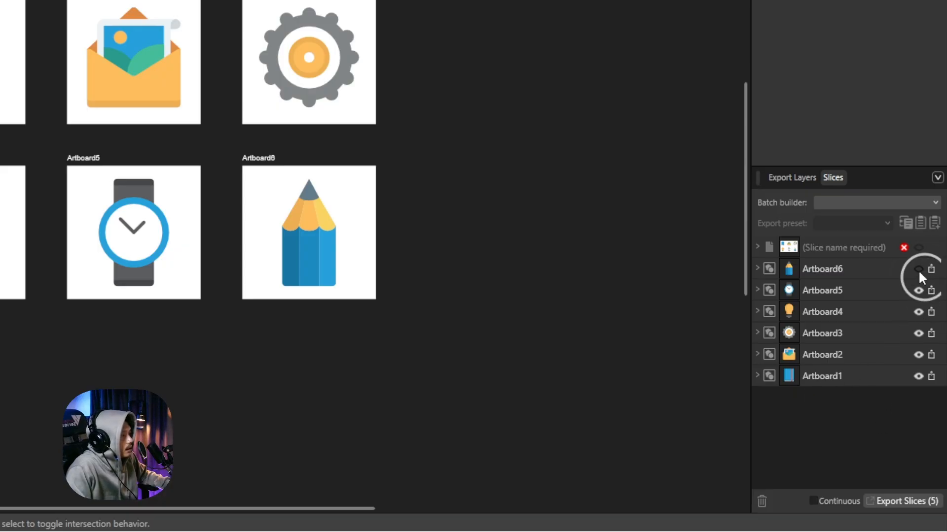
left_click(757, 269)
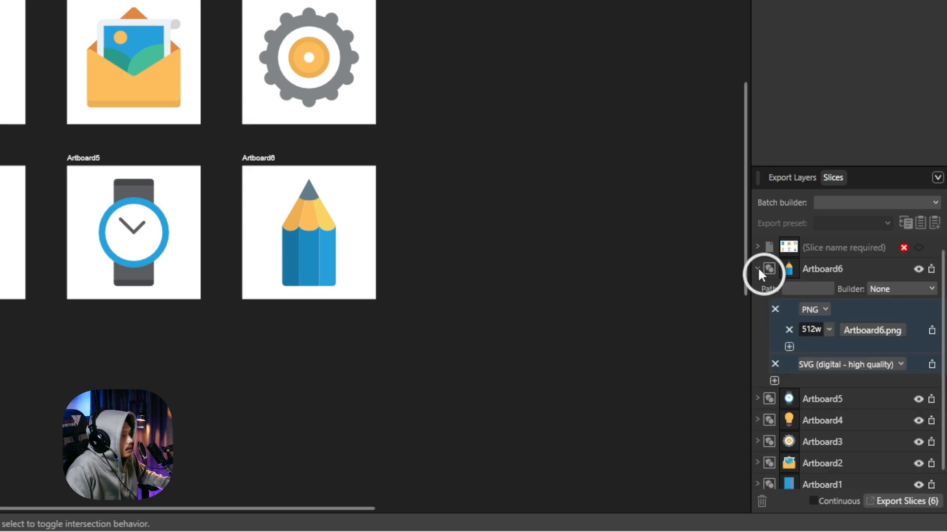
Add an EPS (for export) format to Artboard6 and copy its export setup
left_click(774, 380)
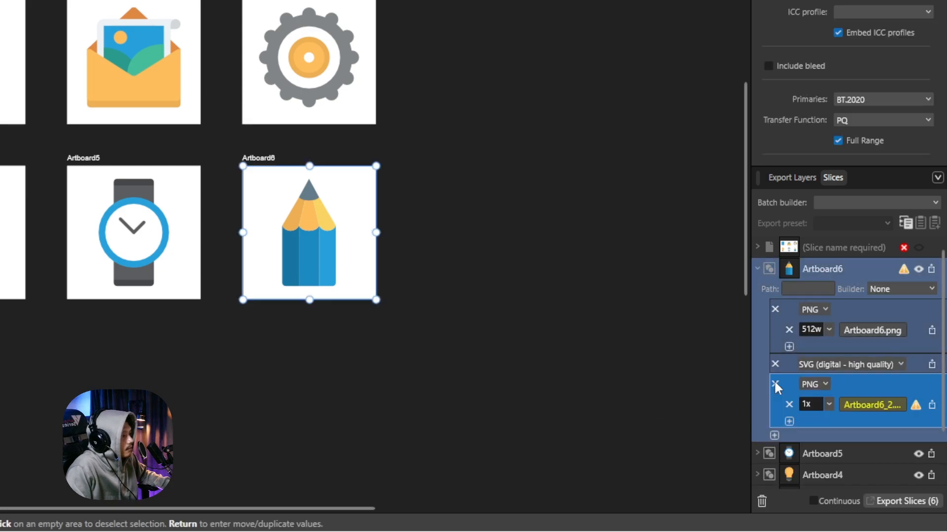
left_click(813, 384)
scroll(725, 269, "down", 3)
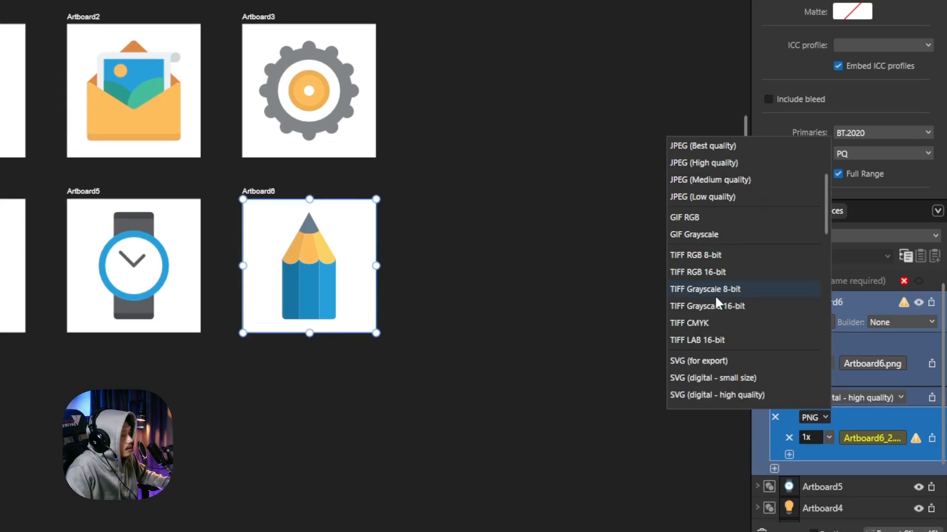
scroll(709, 337, "down", 2)
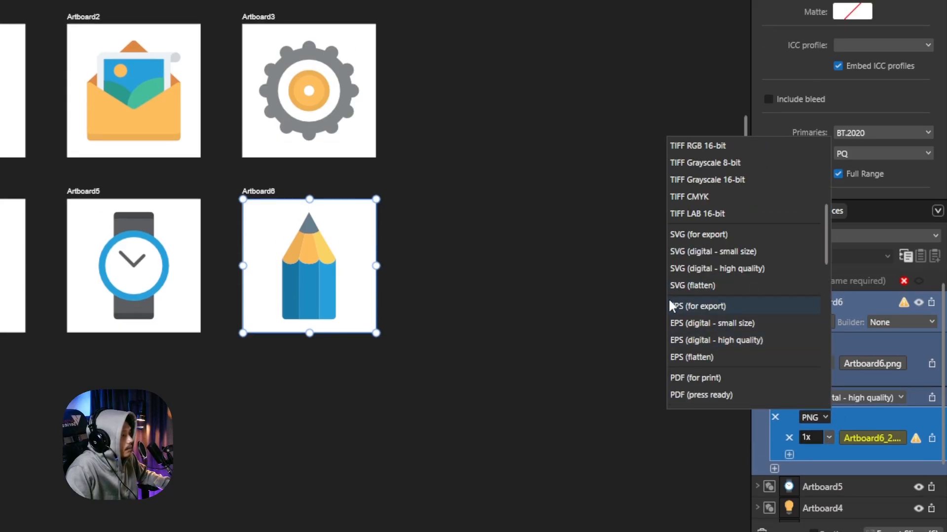
left_click(708, 310)
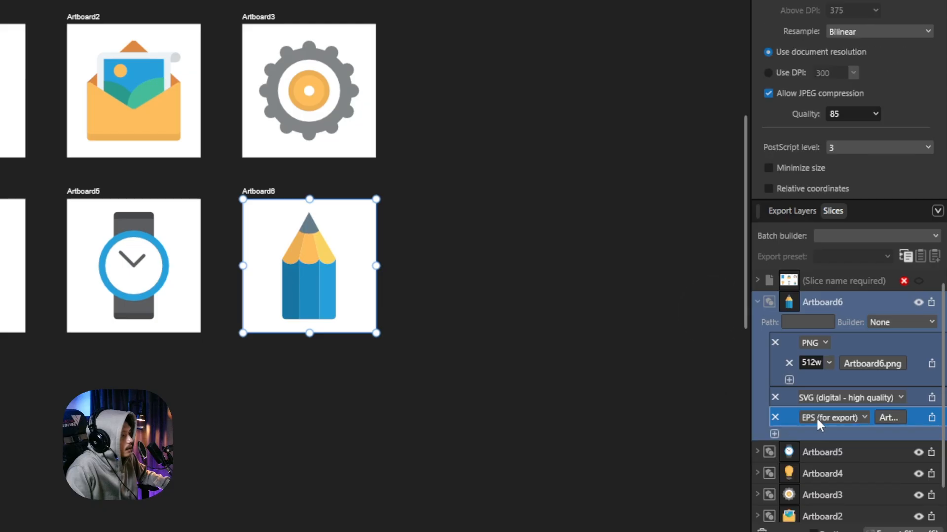
left_click(757, 302)
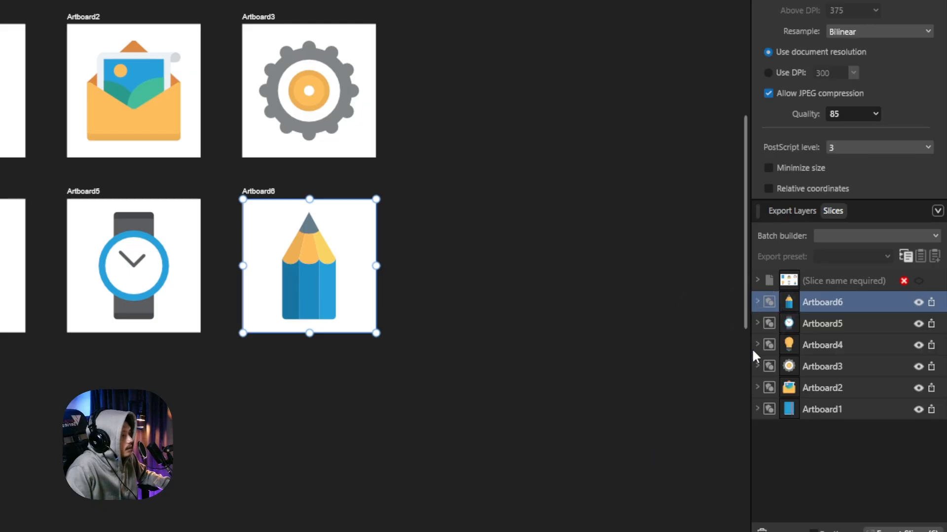
left_click(906, 268)
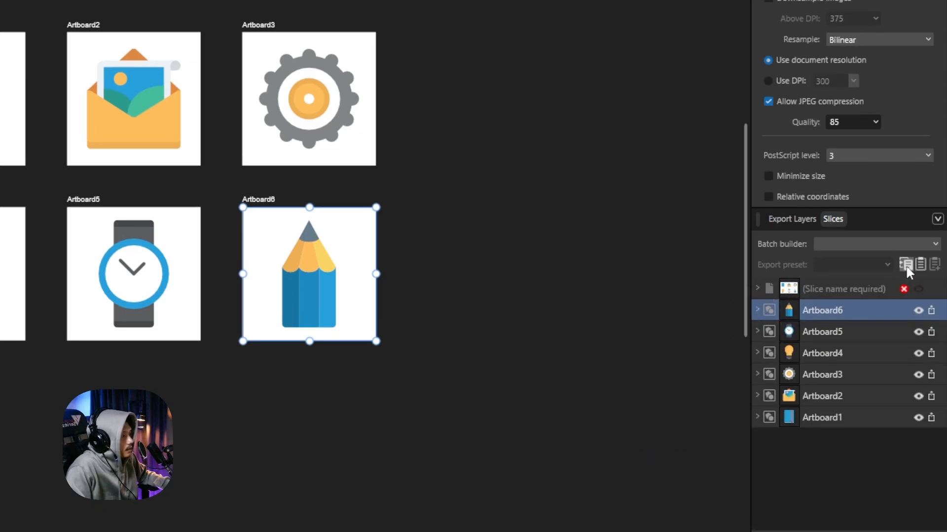
Add the copied EPS (for export) format to slices Artboard1 through Artboard5
left_click(824, 332)
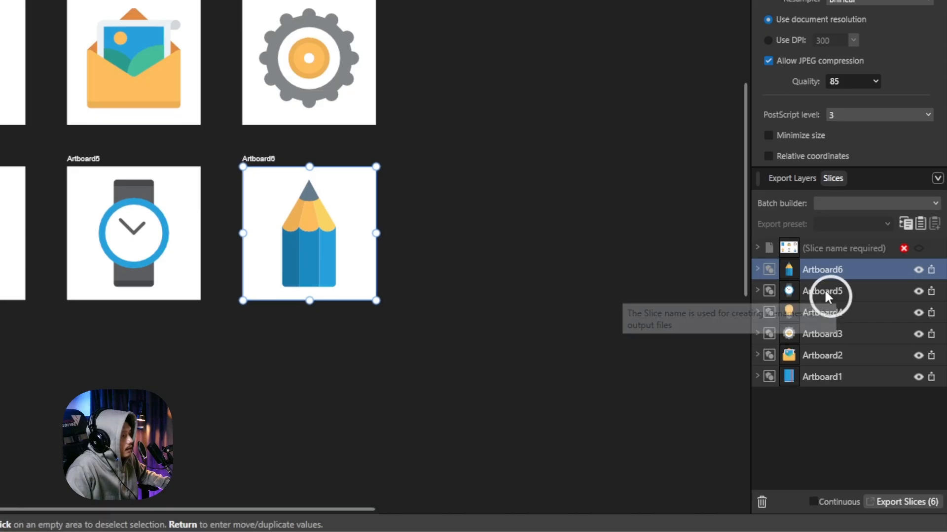
left_click(833, 377, "shift")
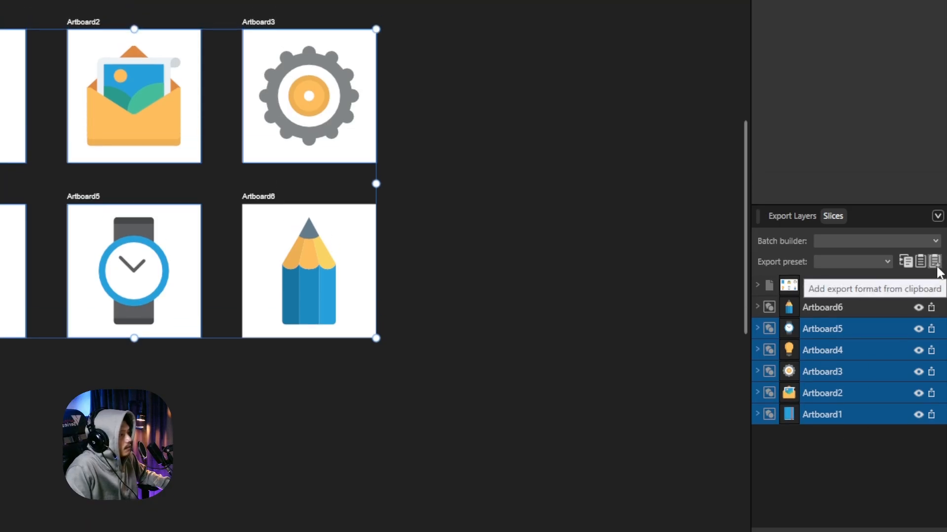
left_click(937, 268)
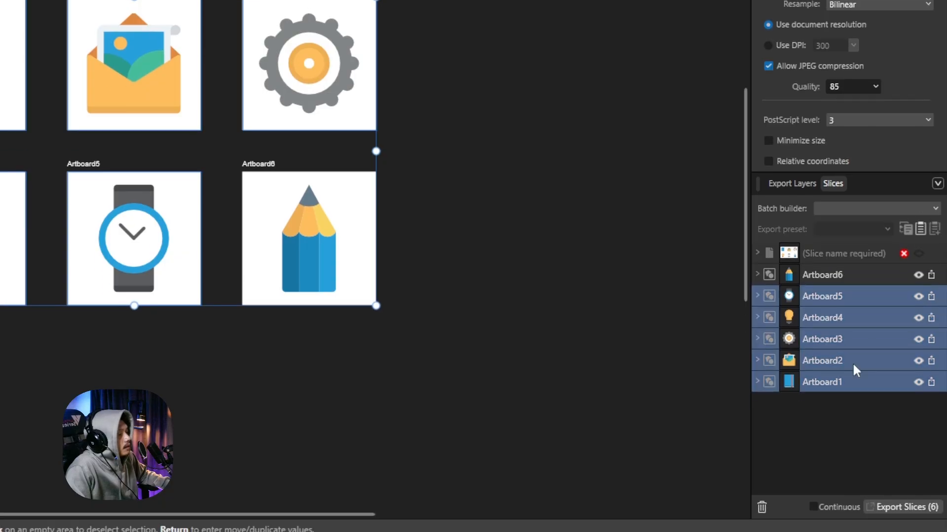
left_click(810, 457)
Expand Artboard5 and Artboard4 to confirm the EPS format, then select only Artboard1
left_click(757, 291)
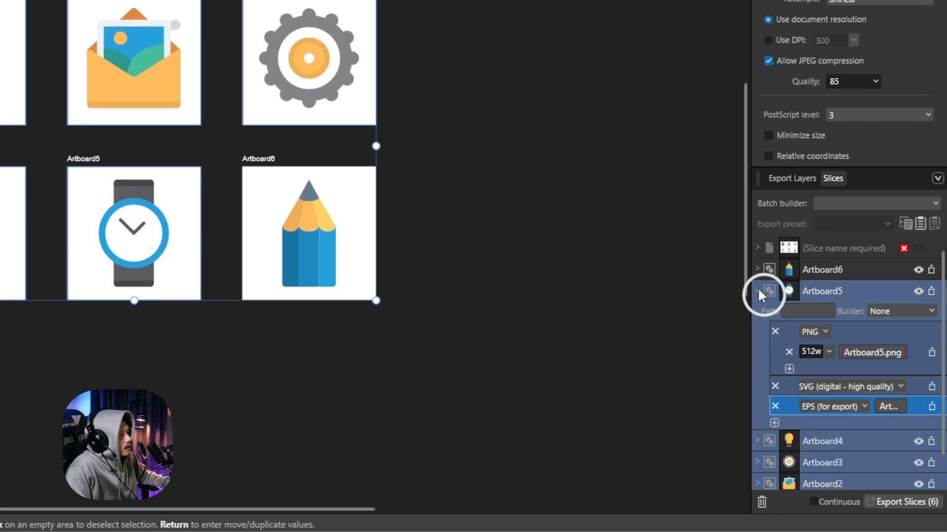
left_click(758, 436)
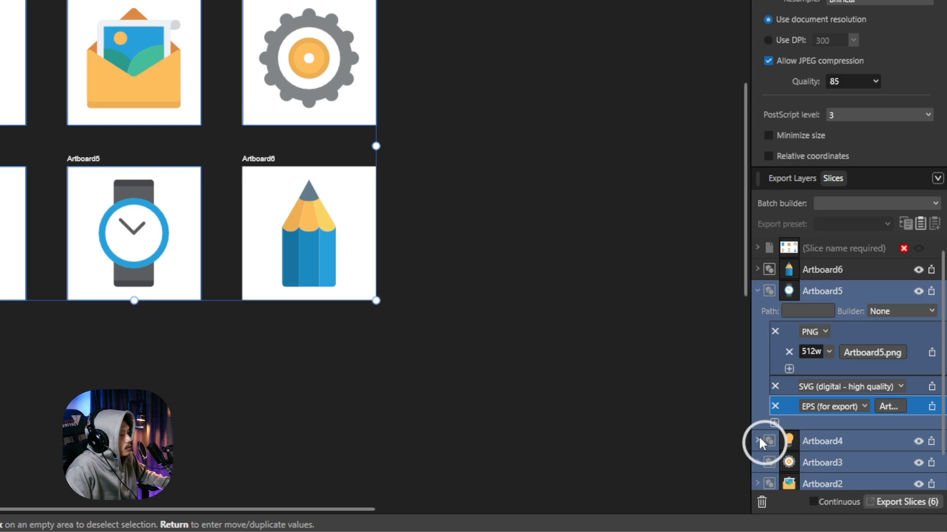
scroll(756, 430, "down", 2)
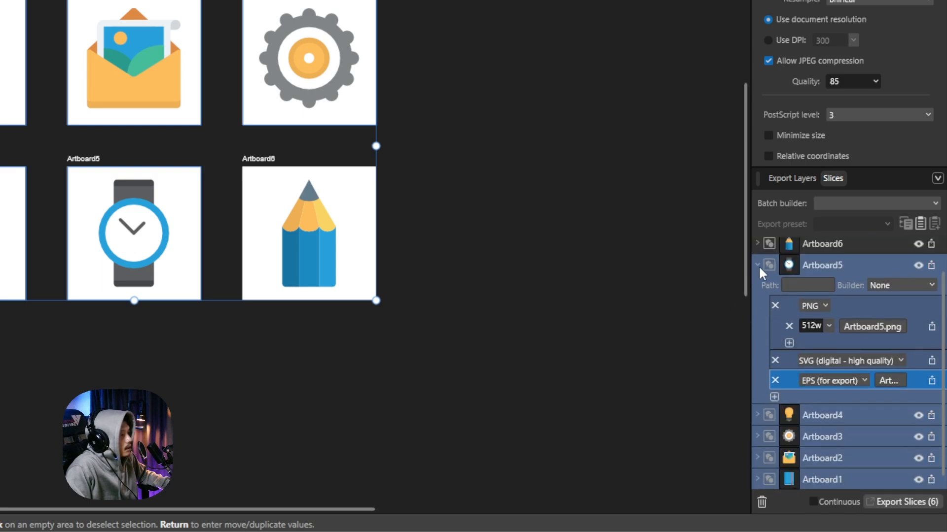
left_click(758, 265)
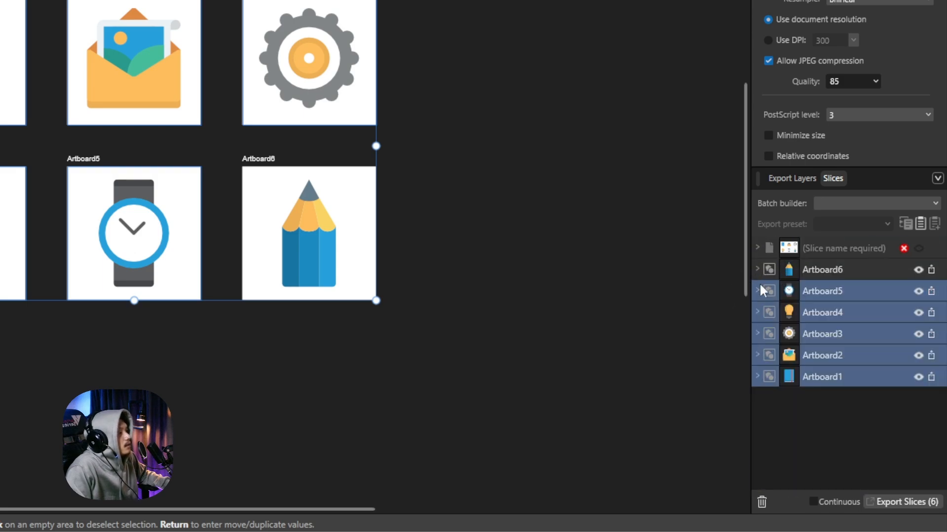
left_click(833, 377)
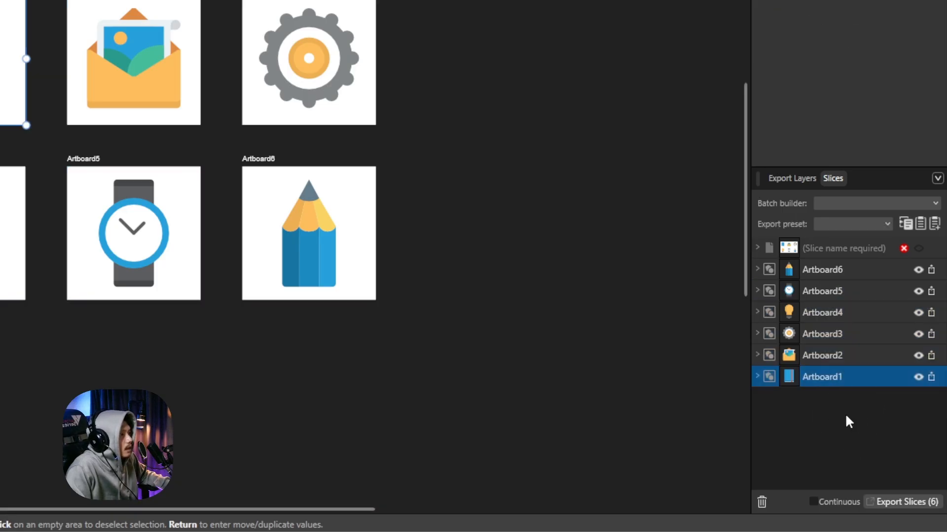